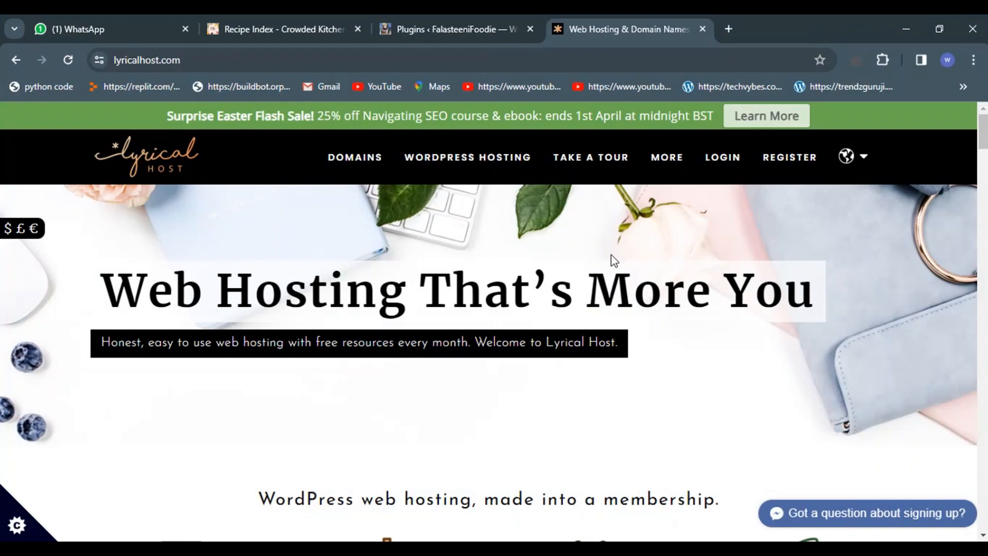
Step: Log in to the hosting client area and open the website's File Manager in LyricalCP
left_click(734, 156)
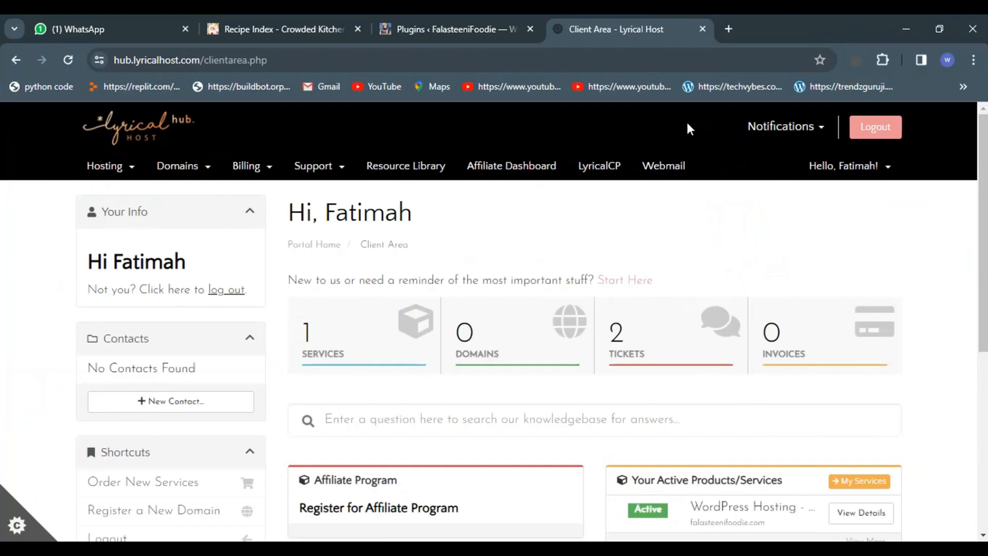
left_click(605, 169)
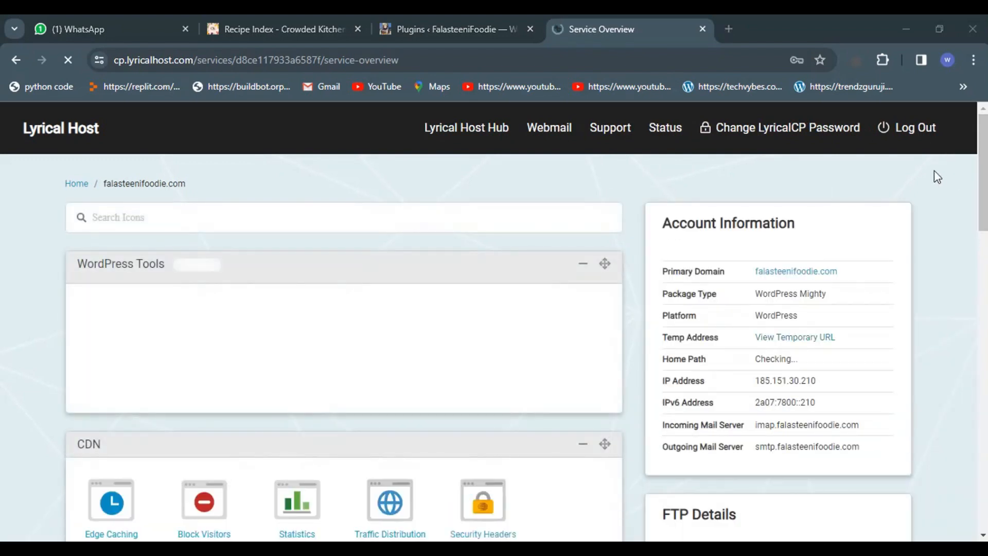
scroll(983, 170, "down", 9)
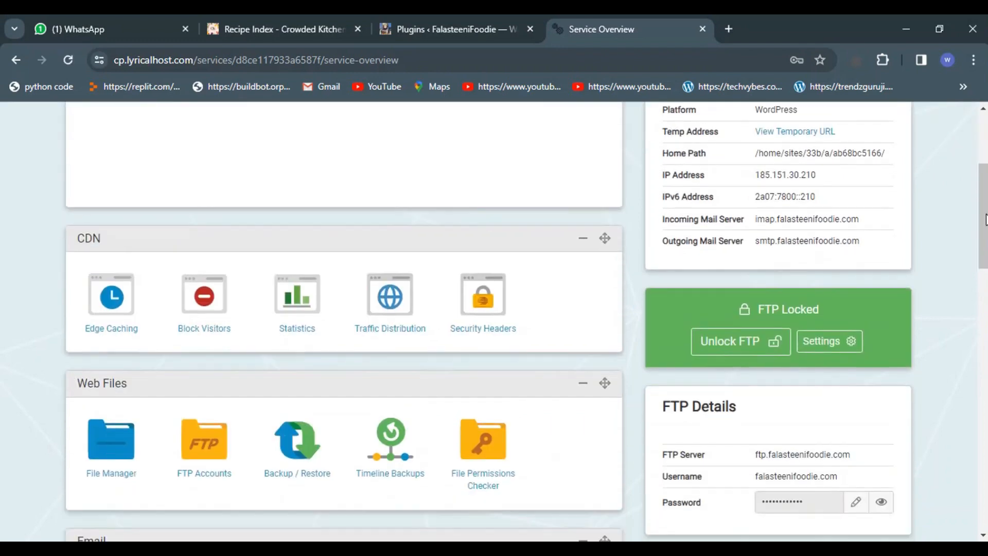
scroll(343, 319, "up", 1)
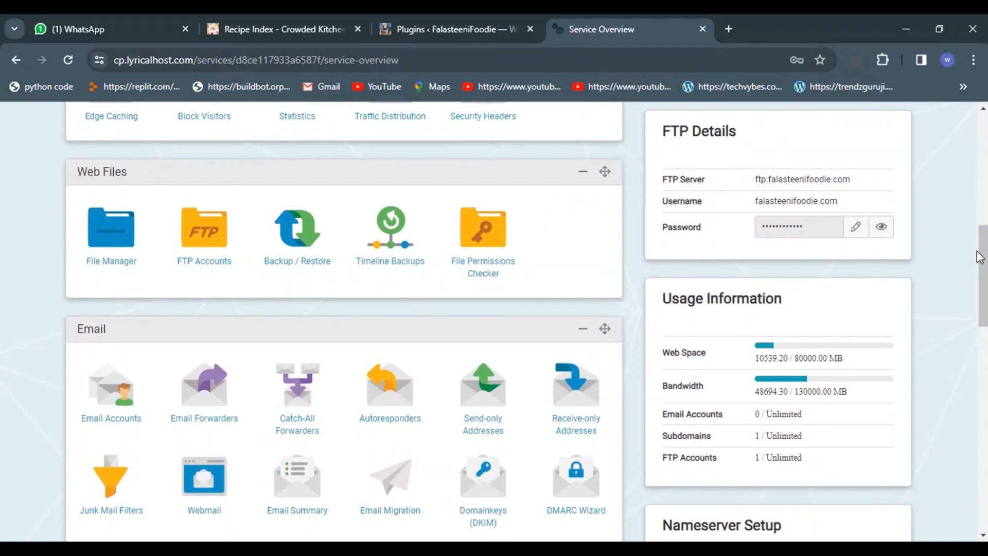
scroll(982, 255, "down", 4)
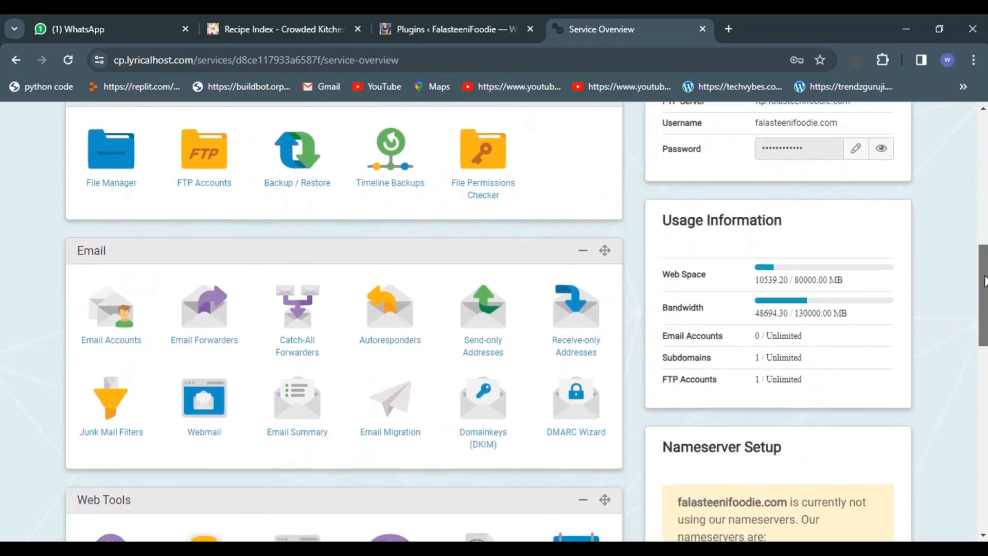
scroll(983, 255, "up", 5)
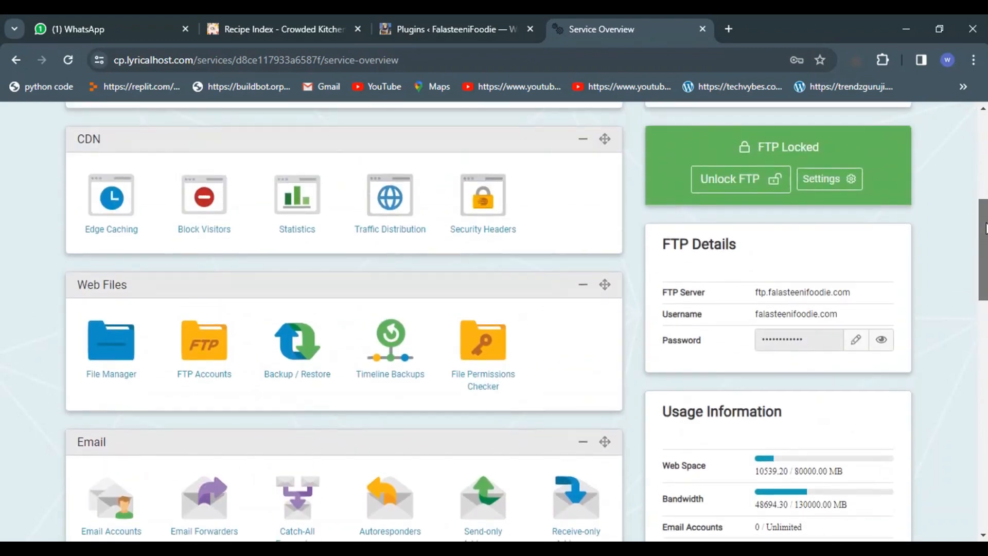
left_click(107, 349)
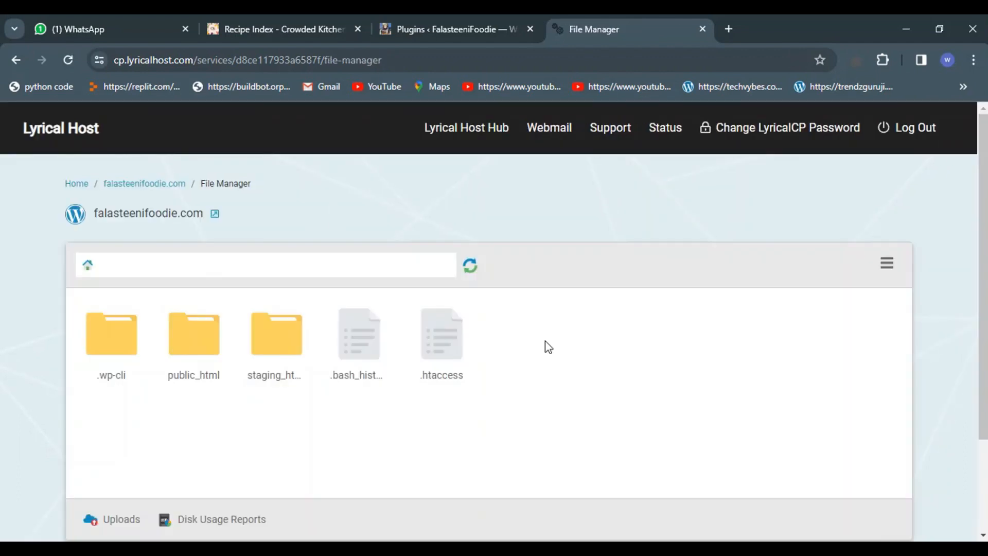
Step: Open functions.php from staging_html/wp-content/themes/brunchpro-v445 for editing
double_click(296, 342)
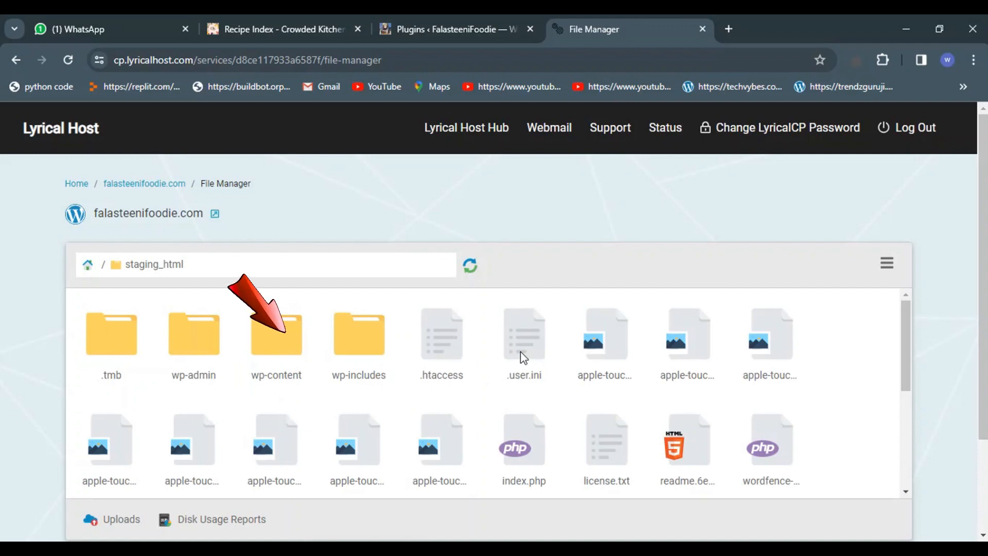
double_click(271, 338)
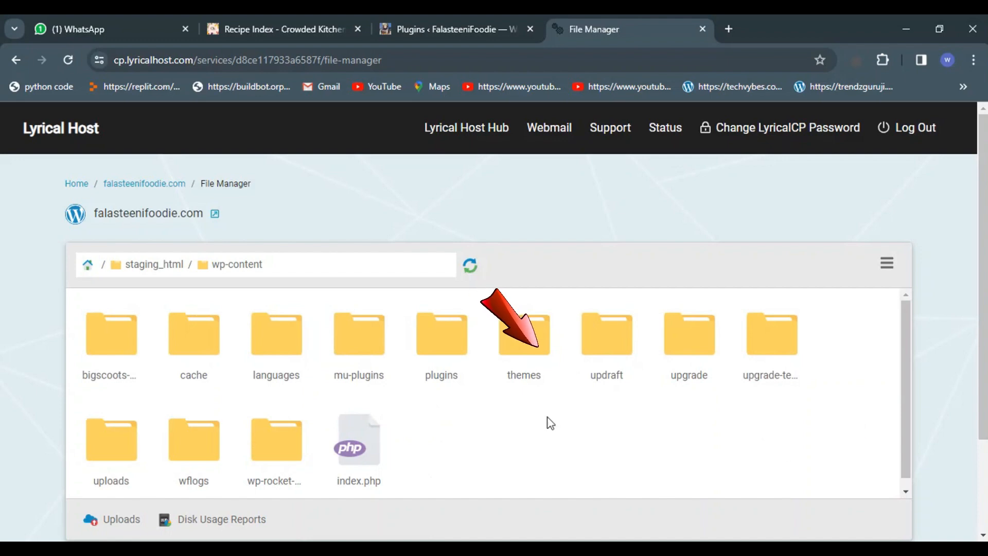
double_click(538, 338)
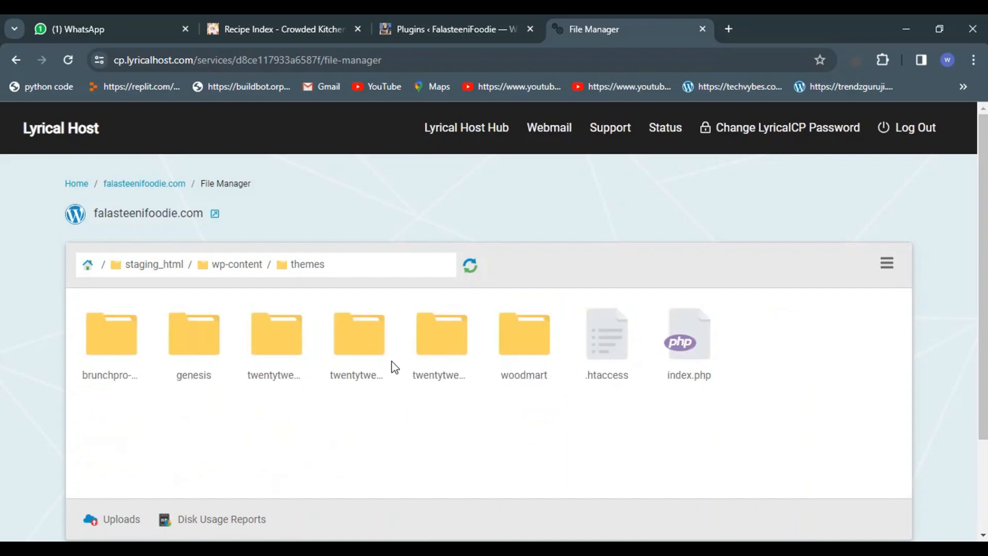
double_click(121, 354)
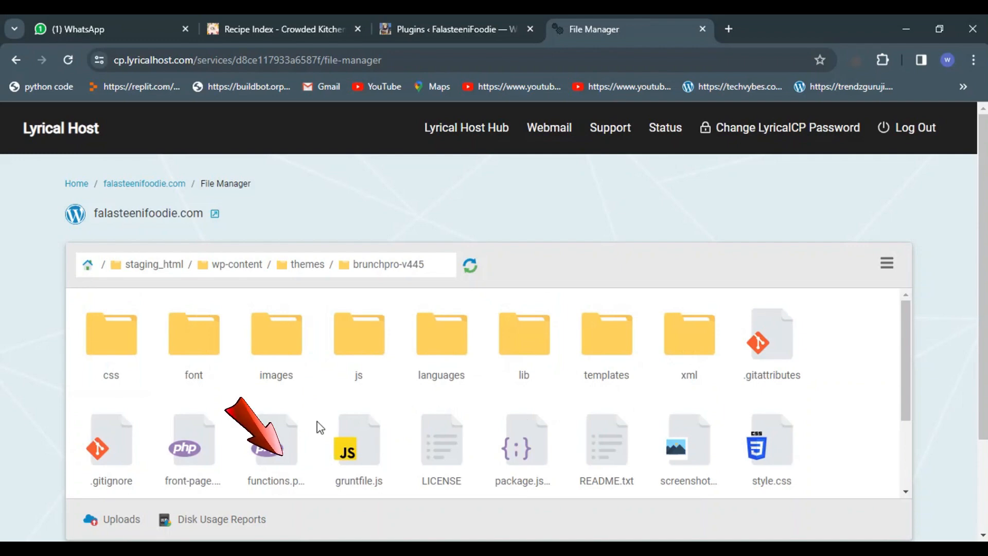
double_click(274, 453)
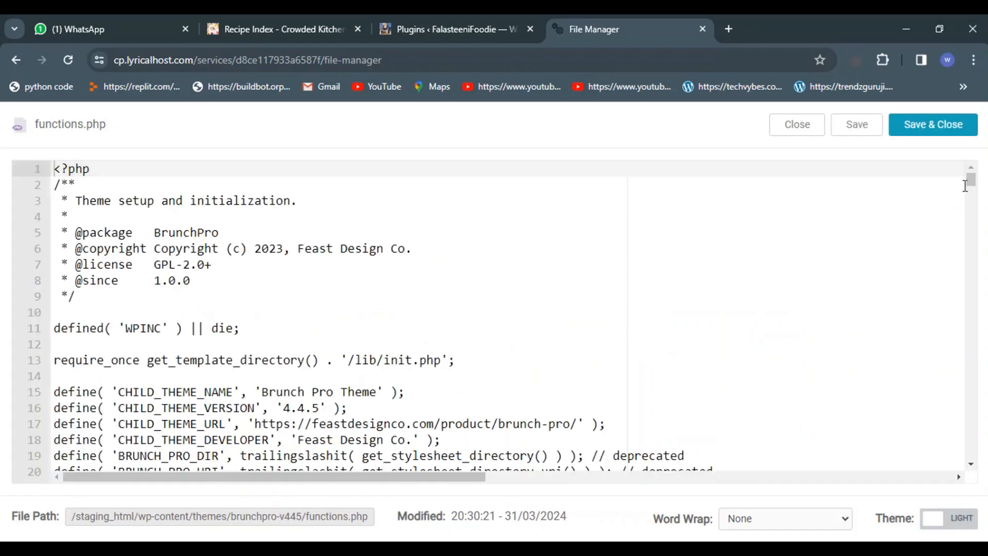
Step: Go to the end of functions.php and save the file
left_click_drag(971, 181, 971, 455)
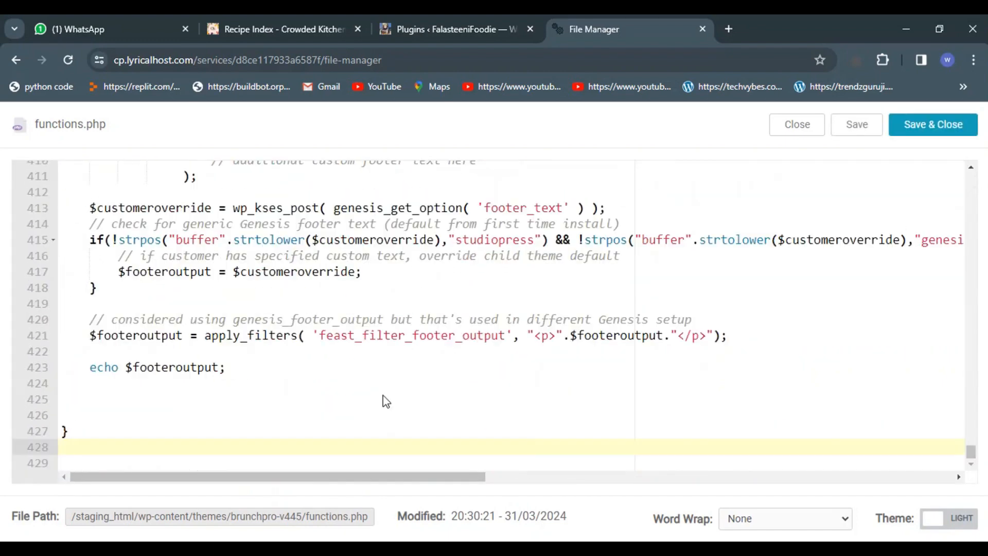
mouse_move(375, 539)
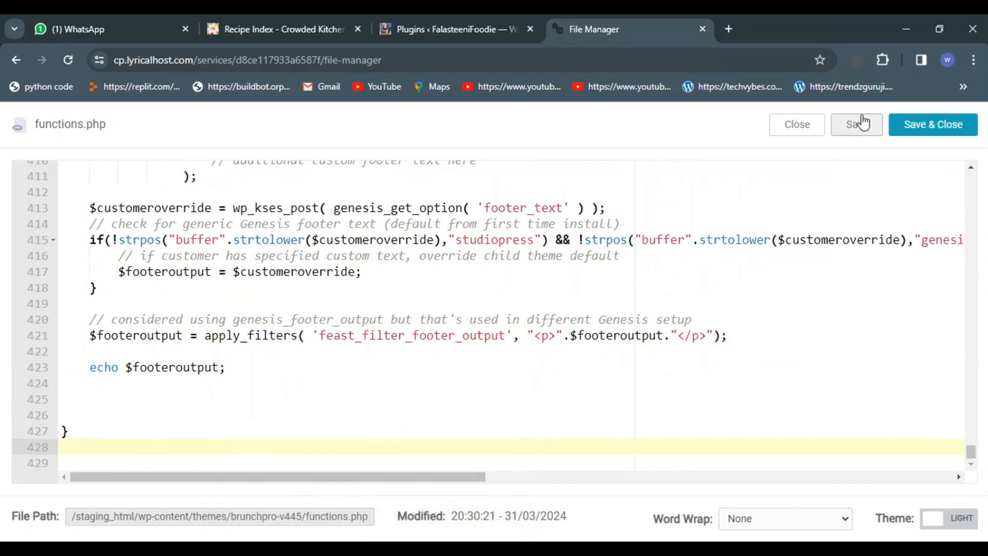
left_click(862, 123)
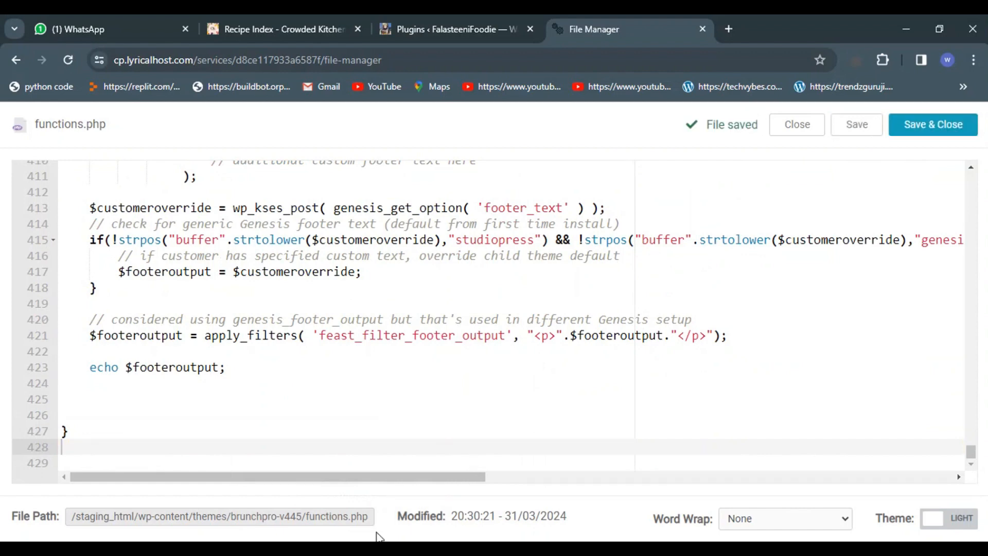
Step: View the Middle Eastern Bamya (Okra Stew) post from the staging site's Recipes page to check its header area
left_click(447, 489)
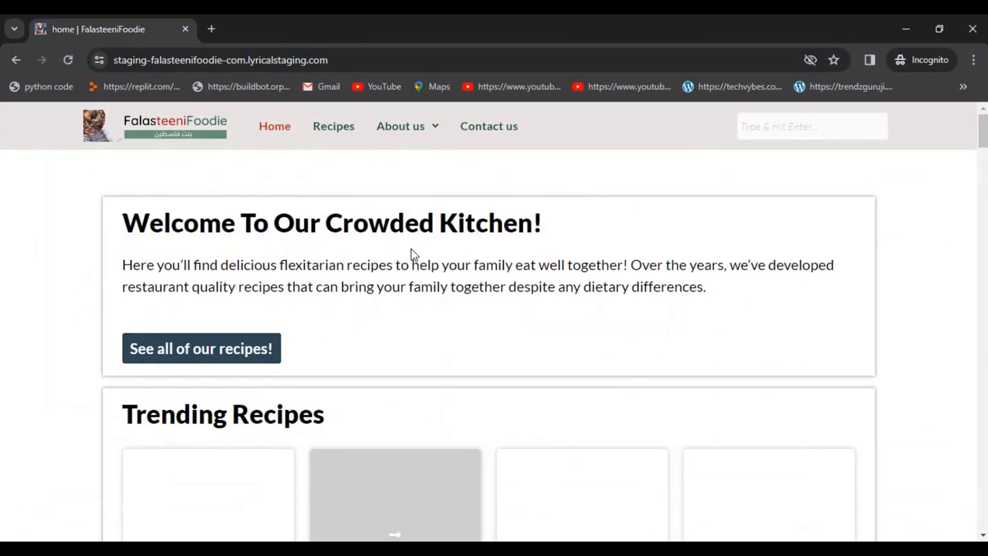
left_click(340, 131)
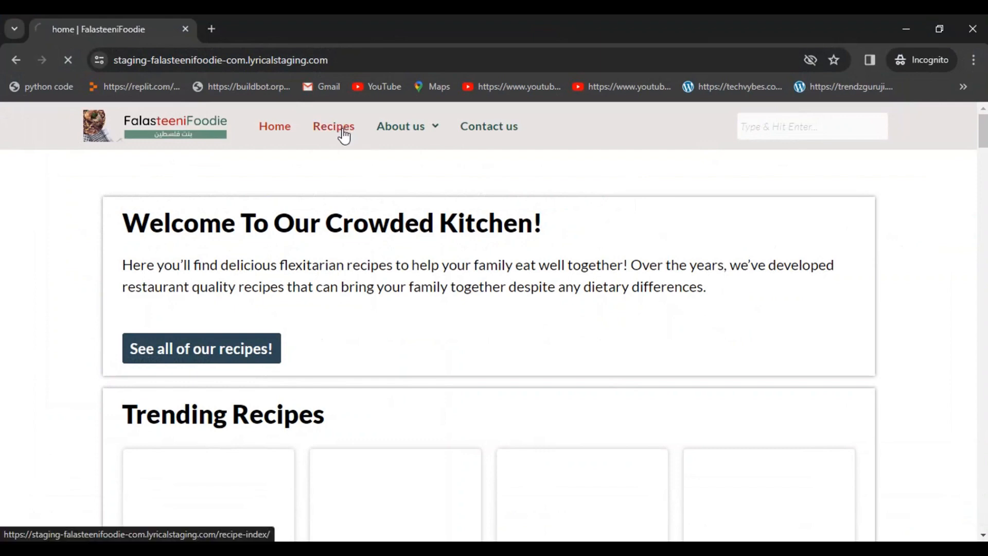
left_click(534, 409)
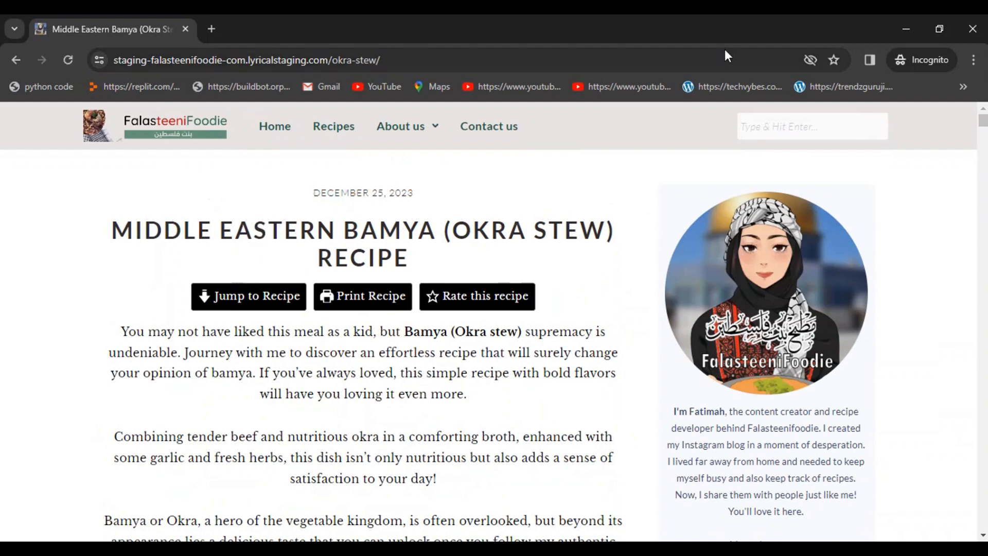
left_click(908, 29)
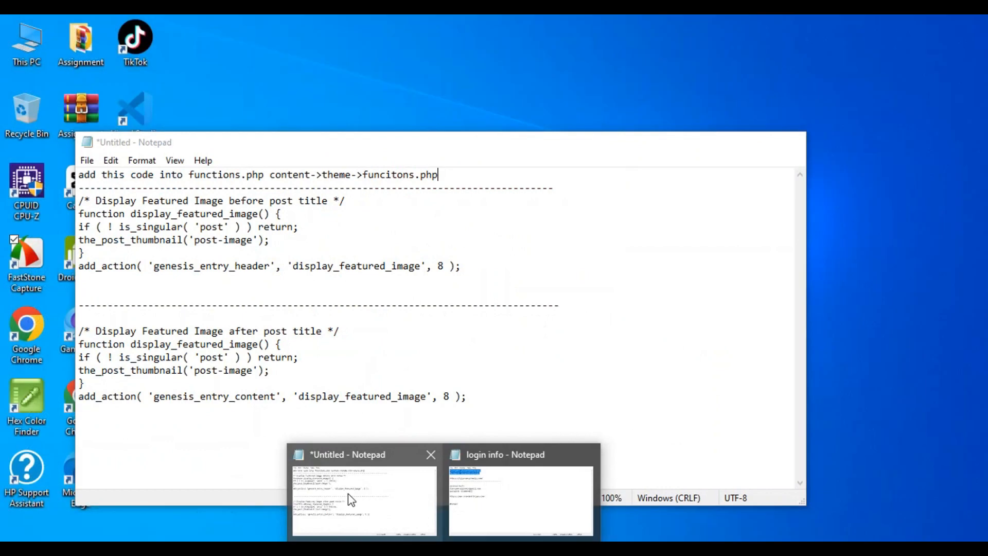
Step: Copy the "Display Featured Image after post title" code from Notepad into line 428 of functions.php and save the file
left_click(351, 499)
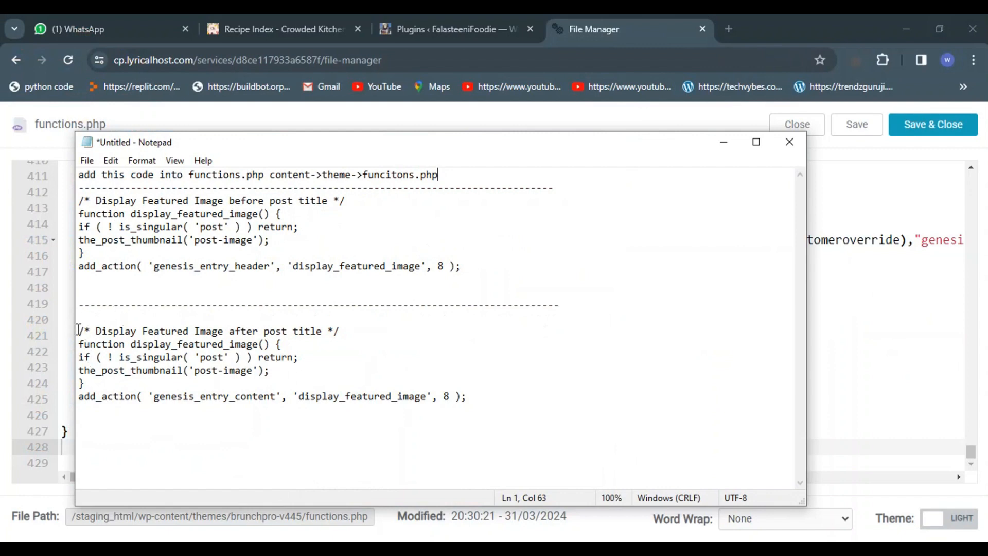
left_click_drag(78, 329, 480, 412)
key("ctrl+c")
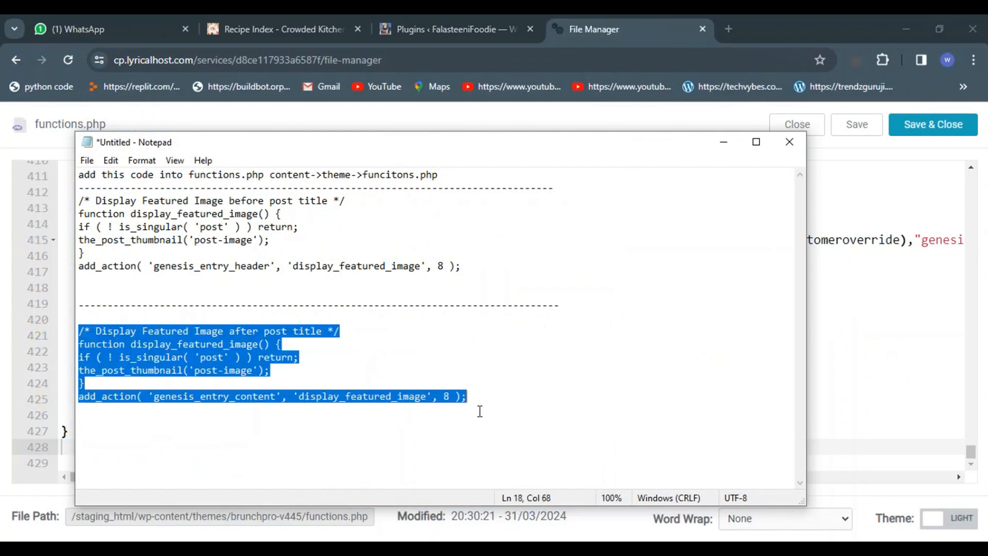
left_click(724, 141)
left_click(163, 445)
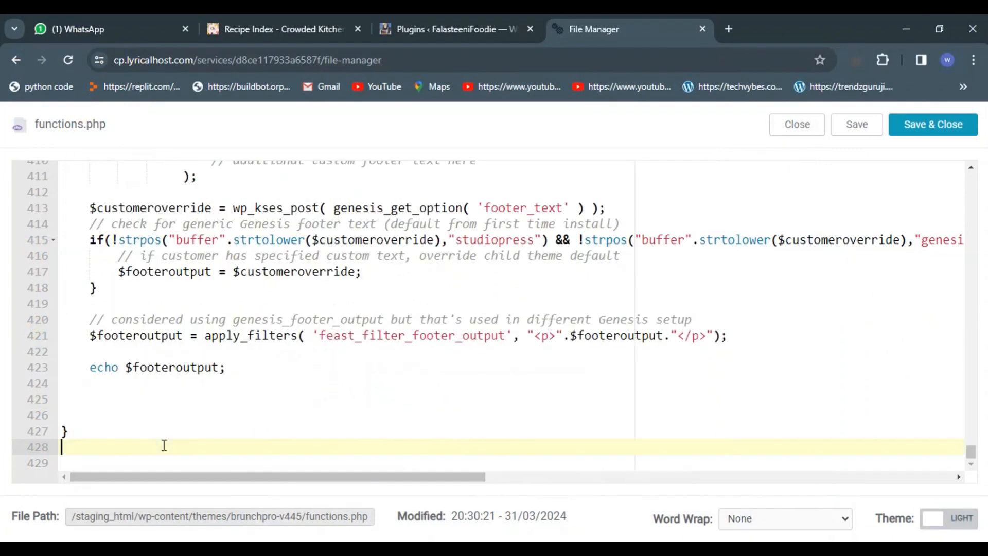
key("ctrl+v")
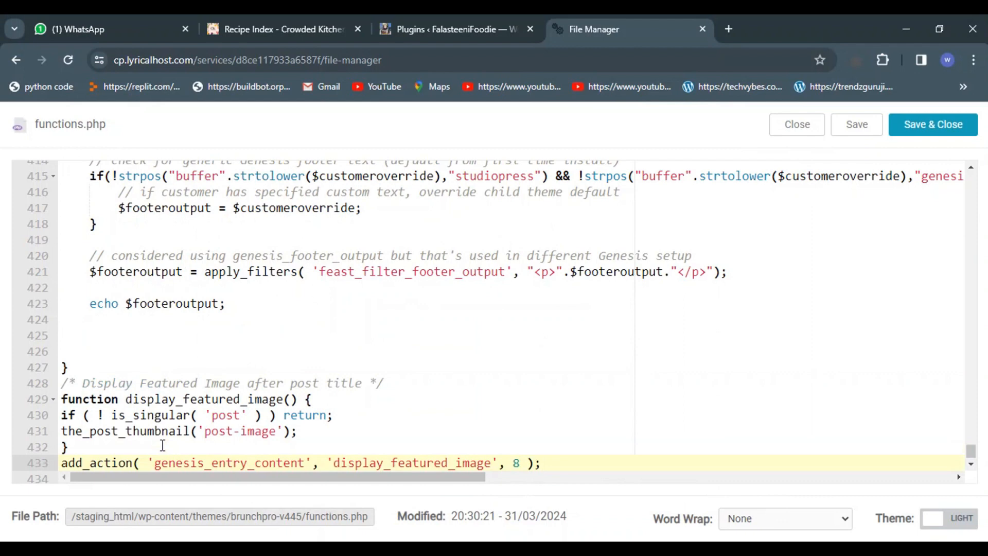
left_click(864, 126)
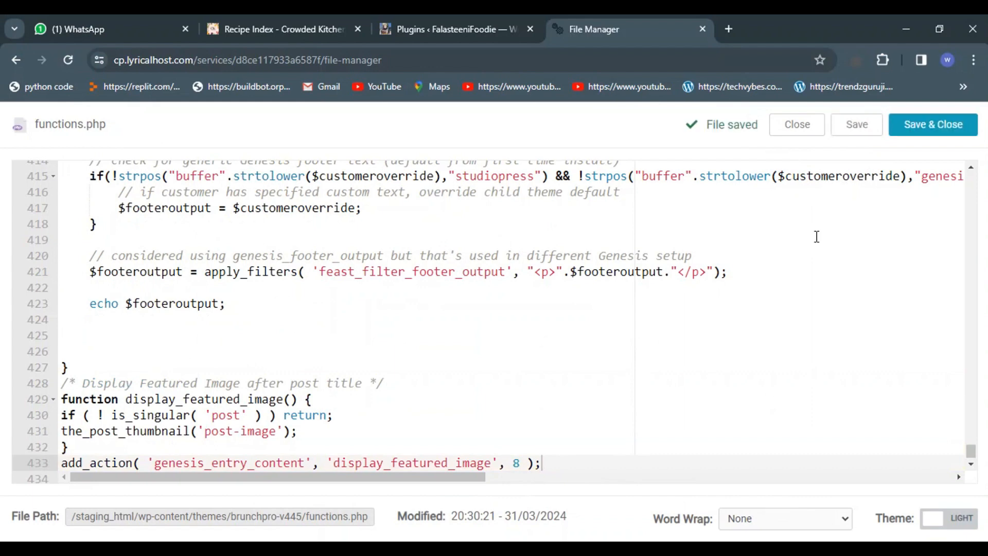
Step: Reload the okra stew post on the staging site and check the featured image below its title
mouse_move(453, 548)
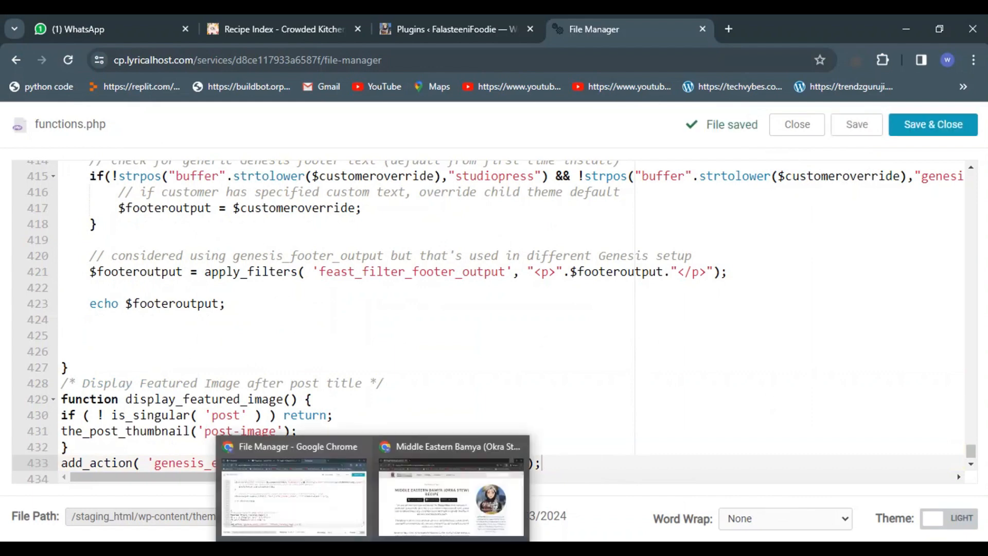
left_click(450, 497)
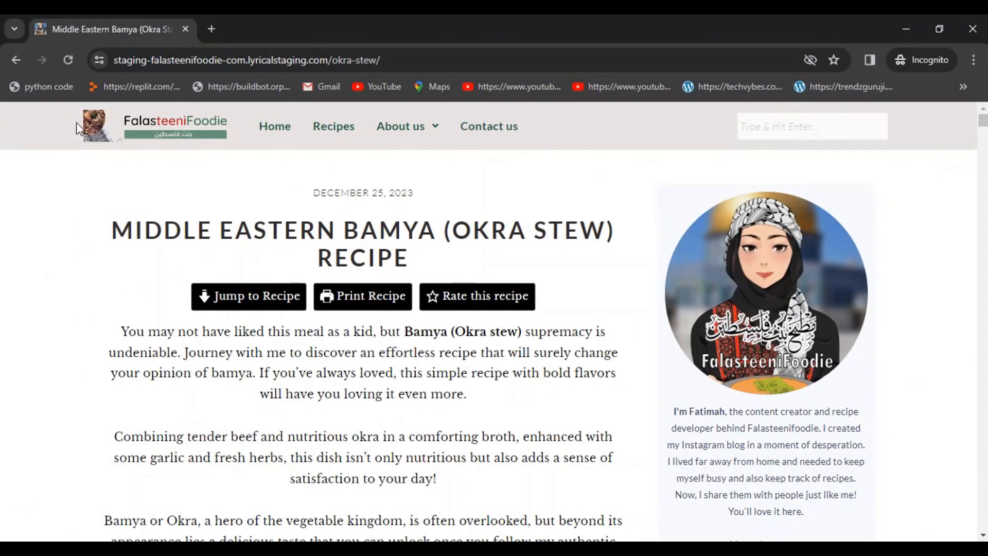
left_click(69, 59)
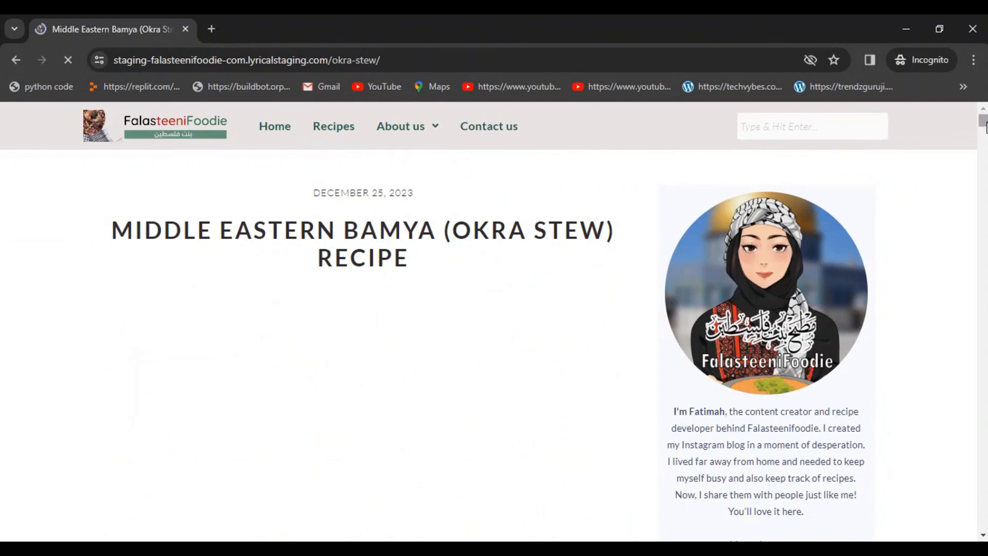
left_click_drag(983, 126, 983, 128)
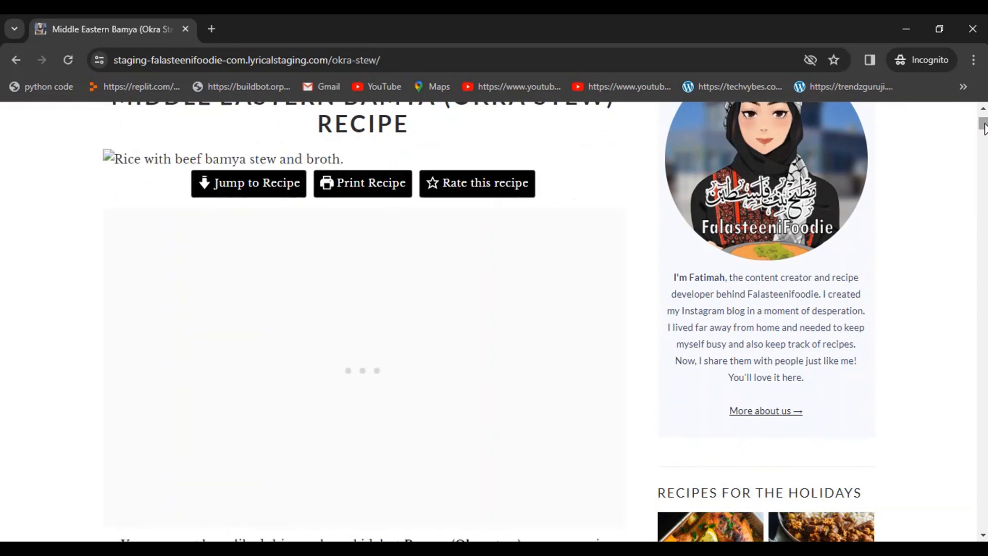
left_click_drag(983, 128, 983, 124)
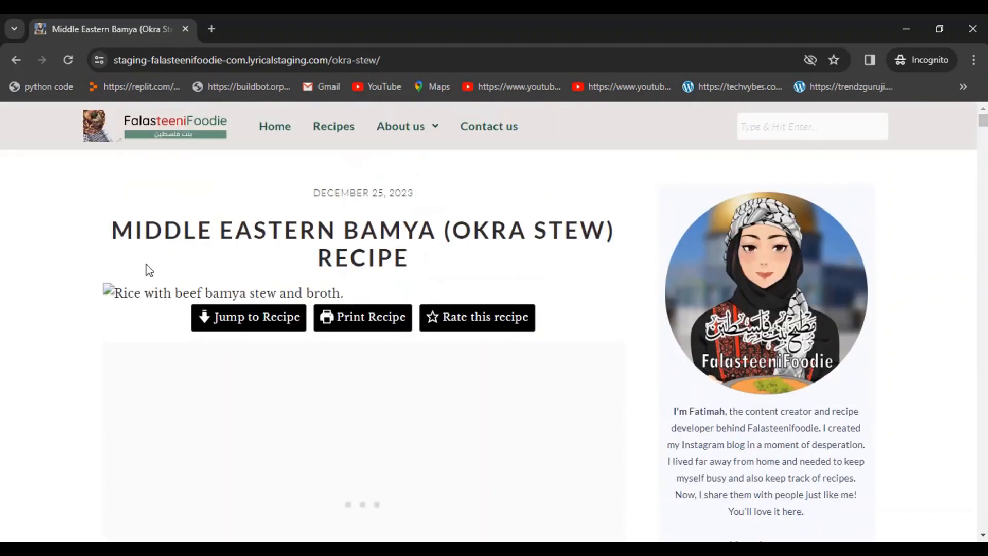
left_click(71, 54)
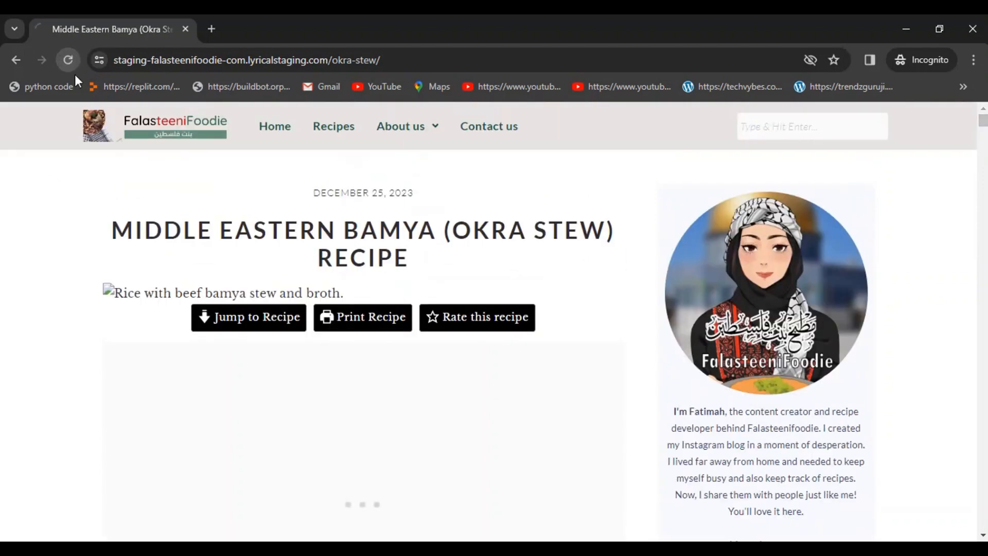